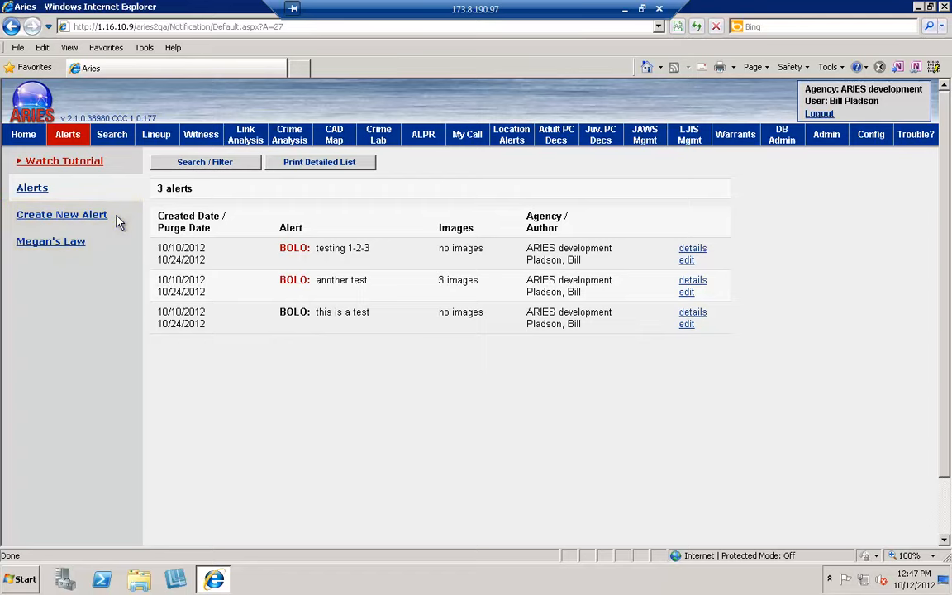
# Step: Create a new urgent BOLO alert with the pasted Snake Eyes robbery-suspect description as its body
pyautogui.click(90, 218)
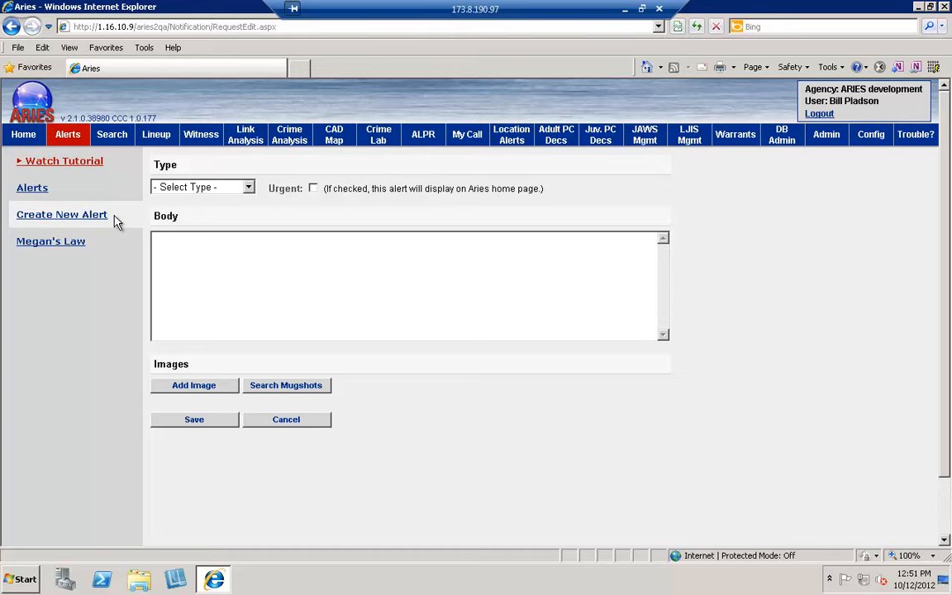
pyautogui.click(249, 189)
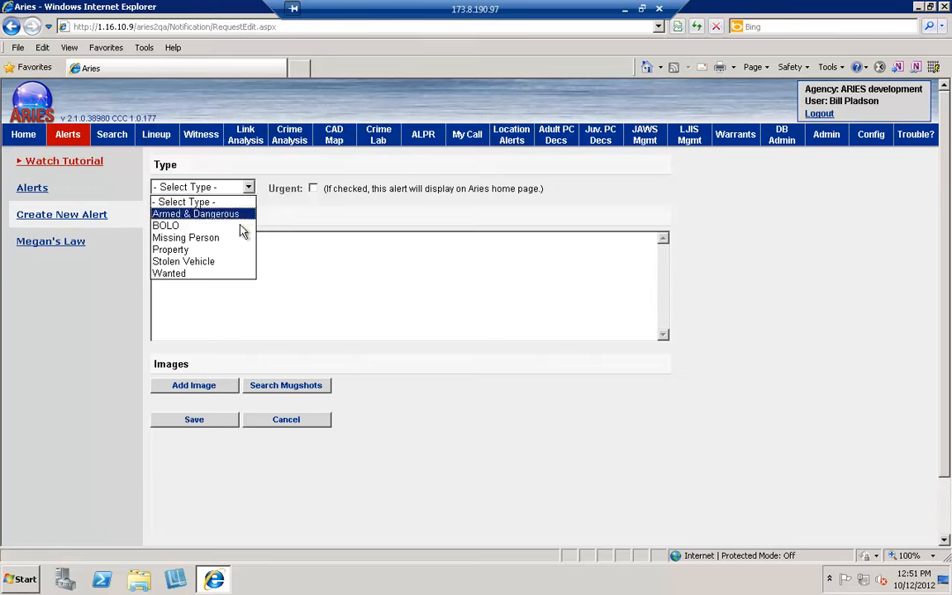
pyautogui.click(243, 227)
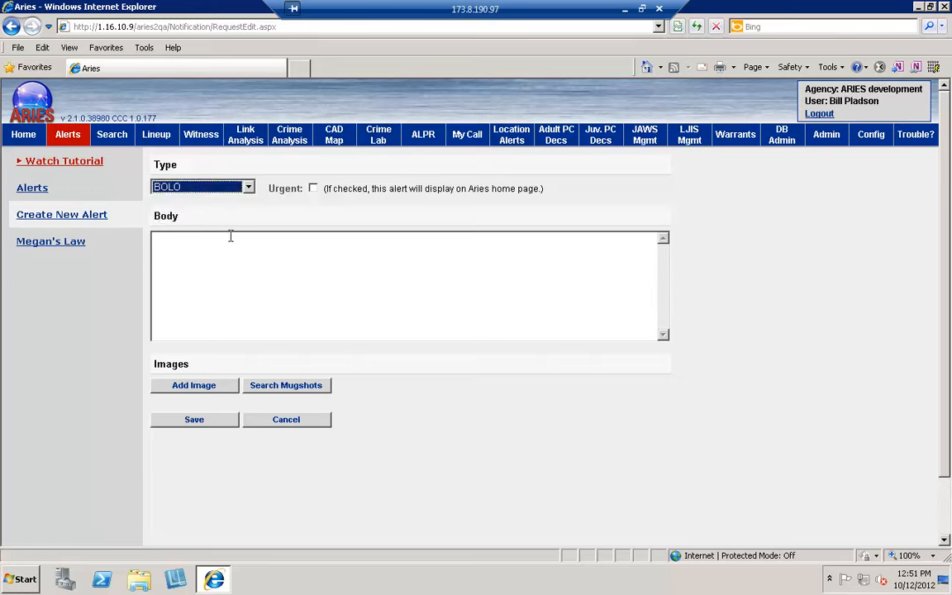
pyautogui.click(231, 237)
pyautogui.write("Be on the lookout for person with the moniker of Snake Eyes. He is being sought by Quad Cities Police in connection with robbery at Jenson's Shoe Store. Snake Eyes bay be armed and approach with care.")
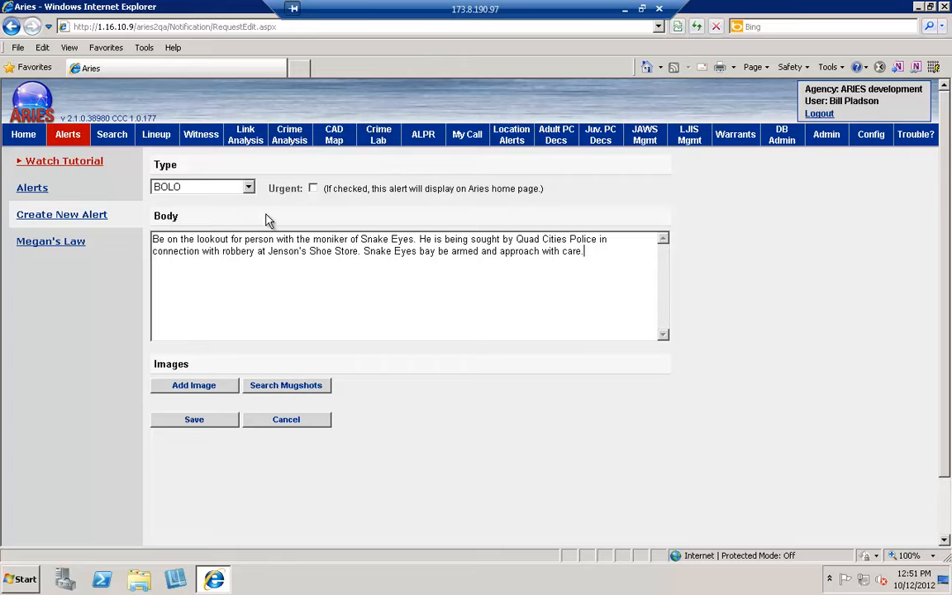
pyautogui.click(313, 190)
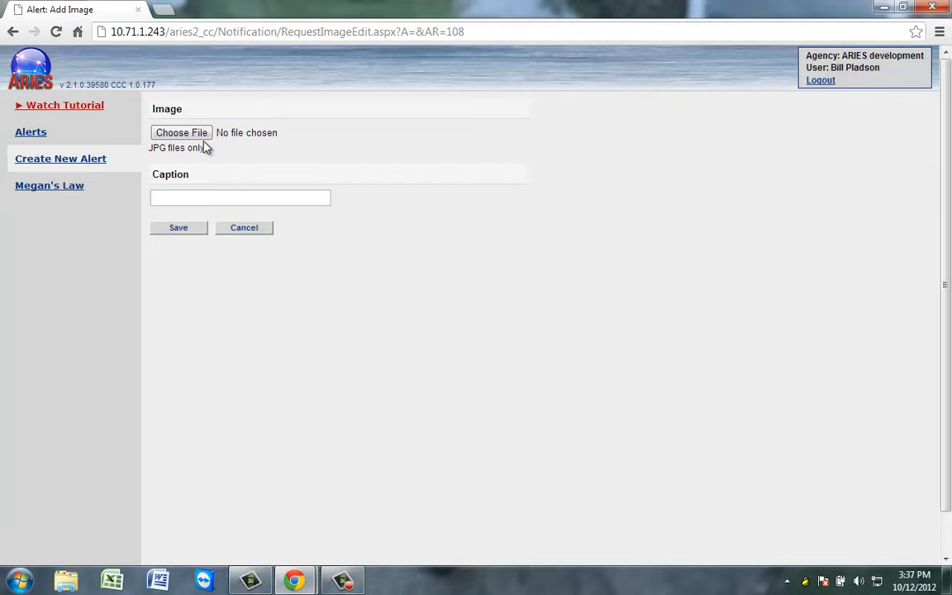
# Step: Upload ARIES Bear.jpg from the Desktop with the caption 'ARIES Bear' and save it
pyautogui.click(202, 132)
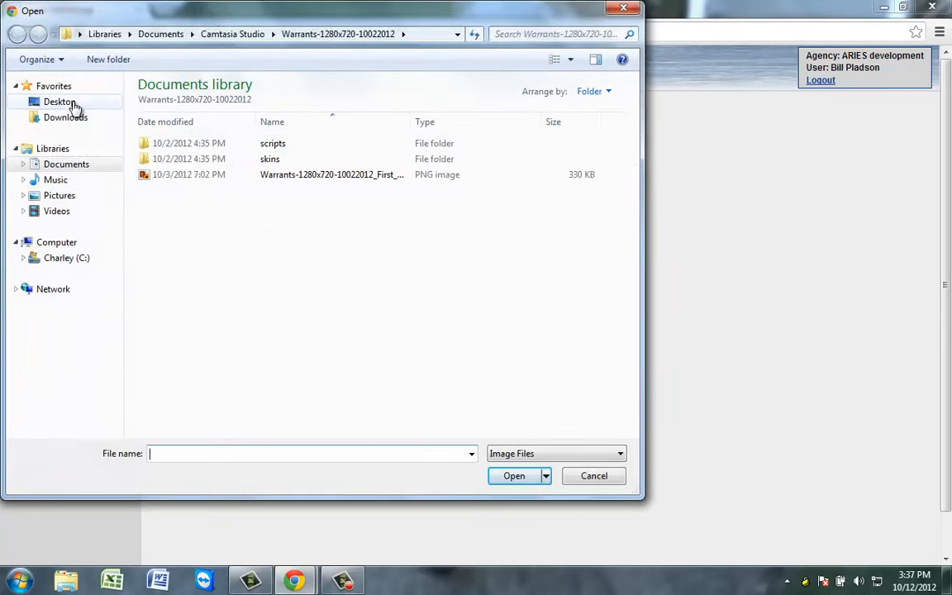
pyautogui.click(68, 103)
pyautogui.doubleClick(168, 231)
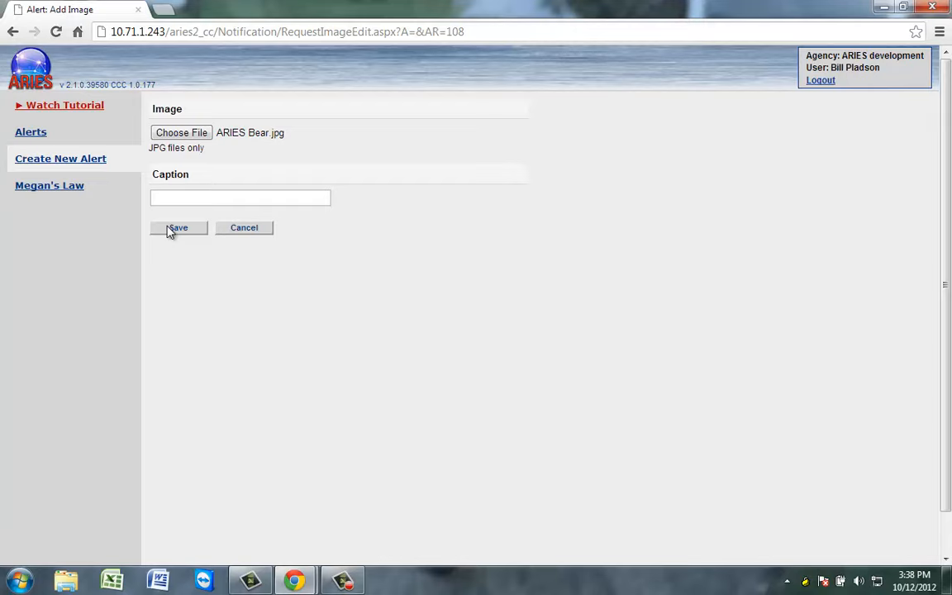
pyautogui.click(173, 198)
pyautogui.write('ARIES B')
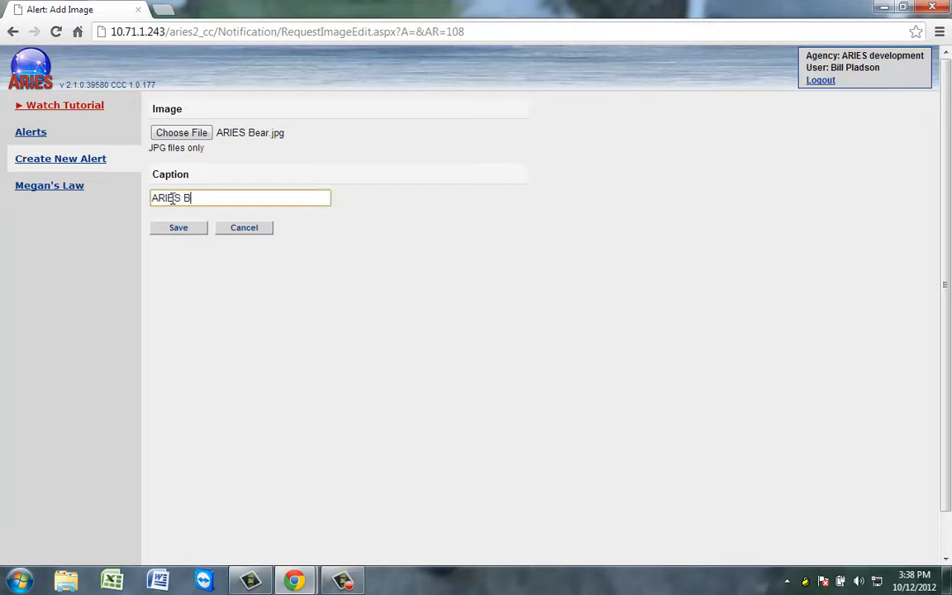
pyautogui.write('ear')
pyautogui.click(200, 231)
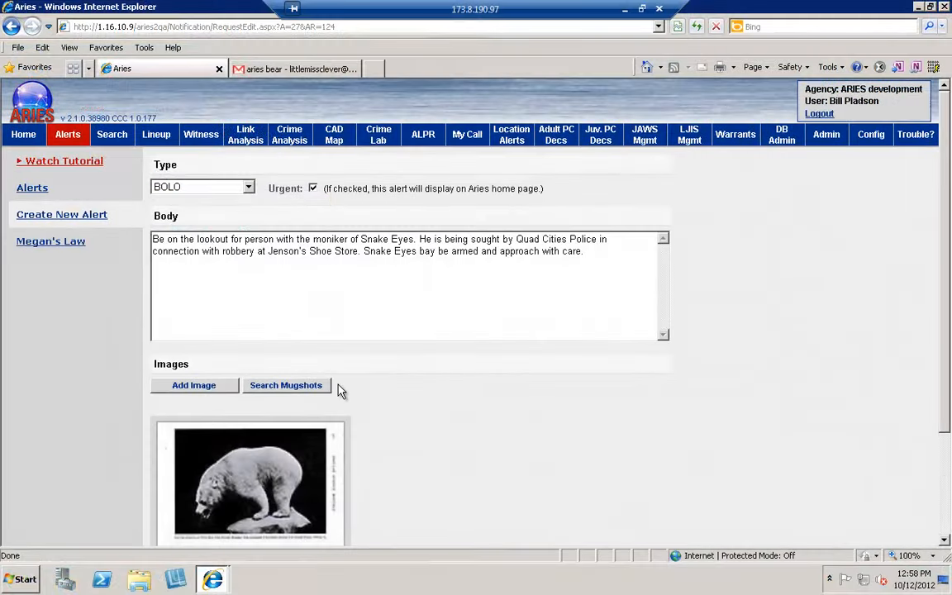
# Step: Search all mugshot sources for last name 'testrecord', first name 'test', and add the teddy bear mugshot
pyautogui.click(321, 386)
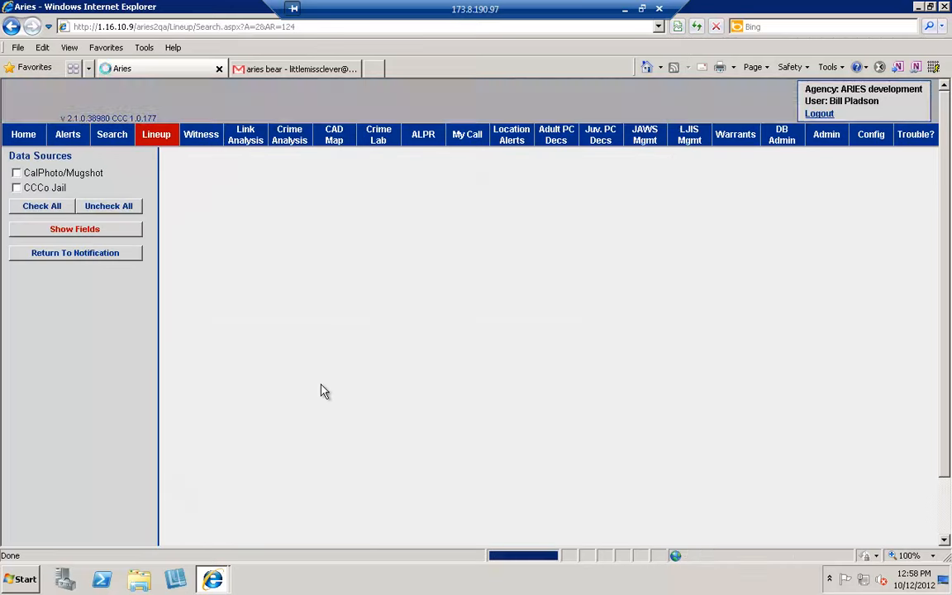
pyautogui.click(33, 206)
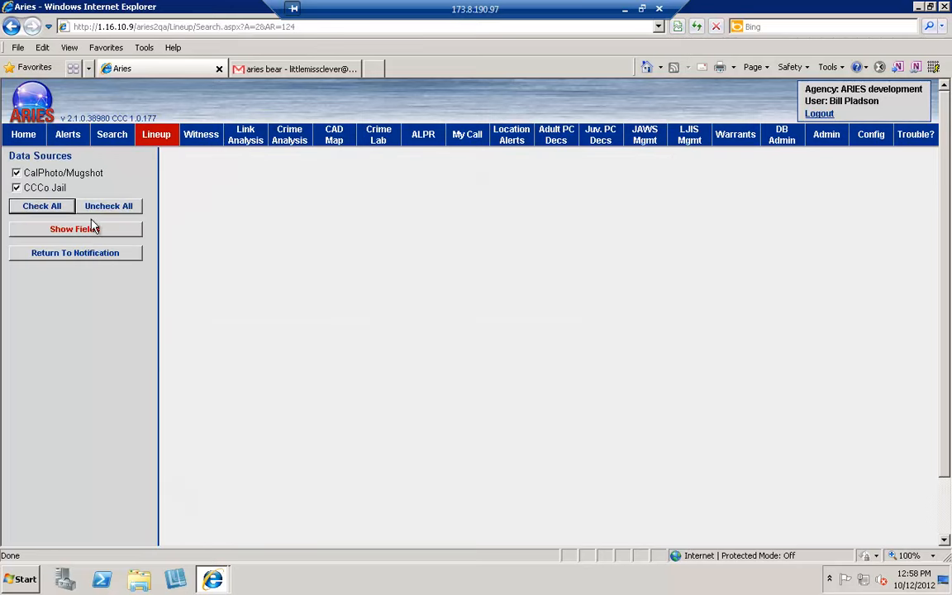
pyautogui.click(112, 229)
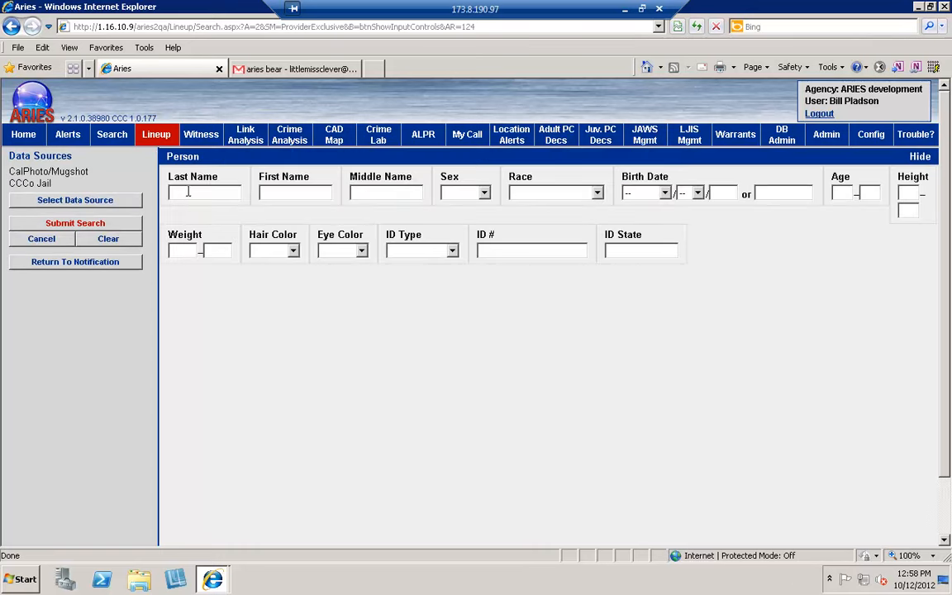
pyautogui.write('testrecord')
pyautogui.press('Tab')
pyautogui.write('test')
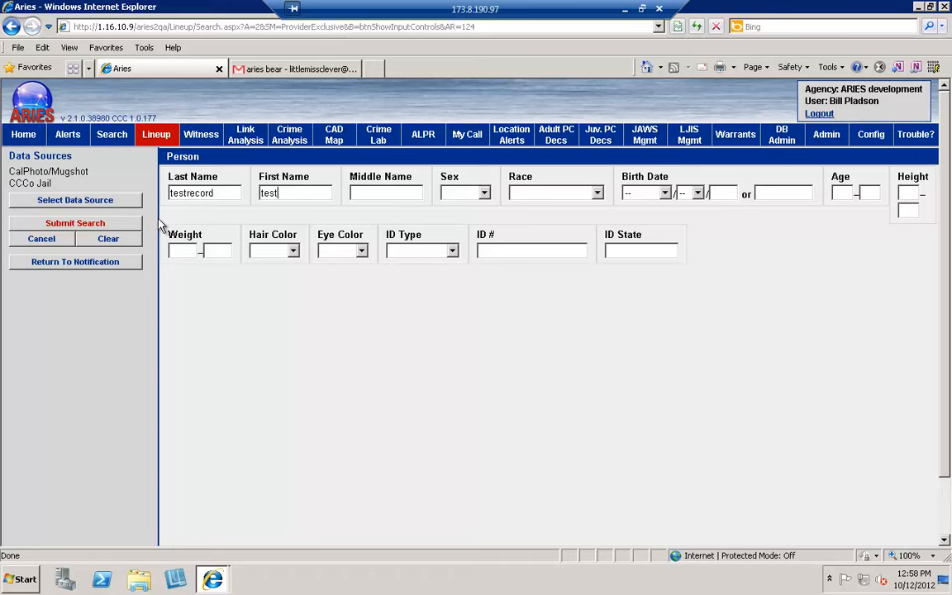
pyautogui.click(139, 223)
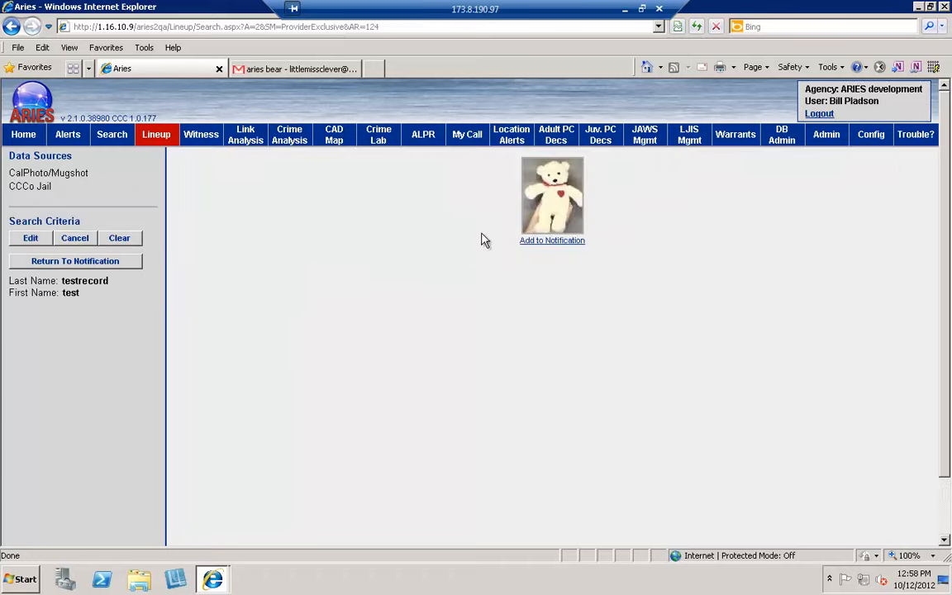
pyautogui.moveTo(577, 225)
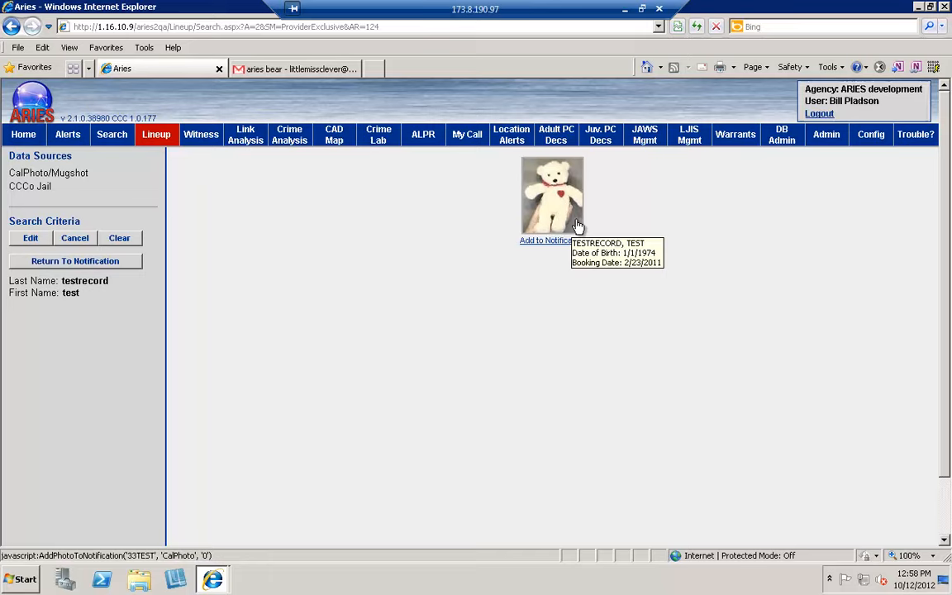
pyautogui.click(576, 241)
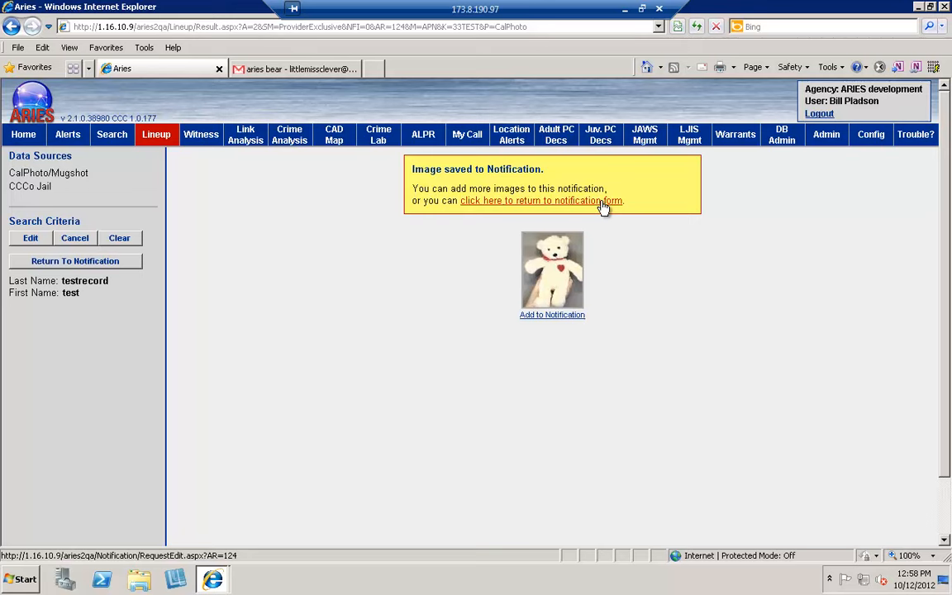
# Step: Return to the alert form, save the BOLO alert, and continue to the alerts list
pyautogui.click(603, 201)
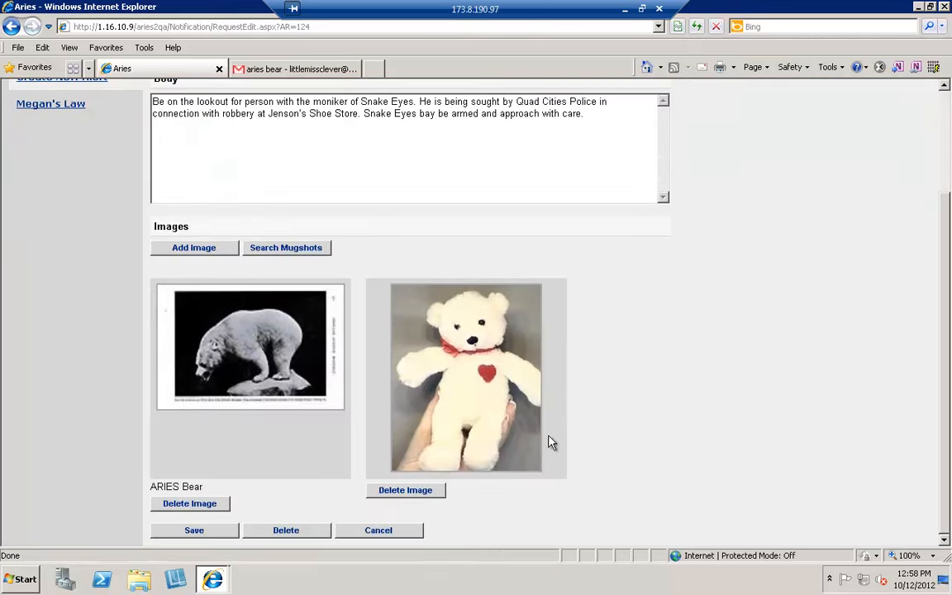
pyautogui.click(213, 538)
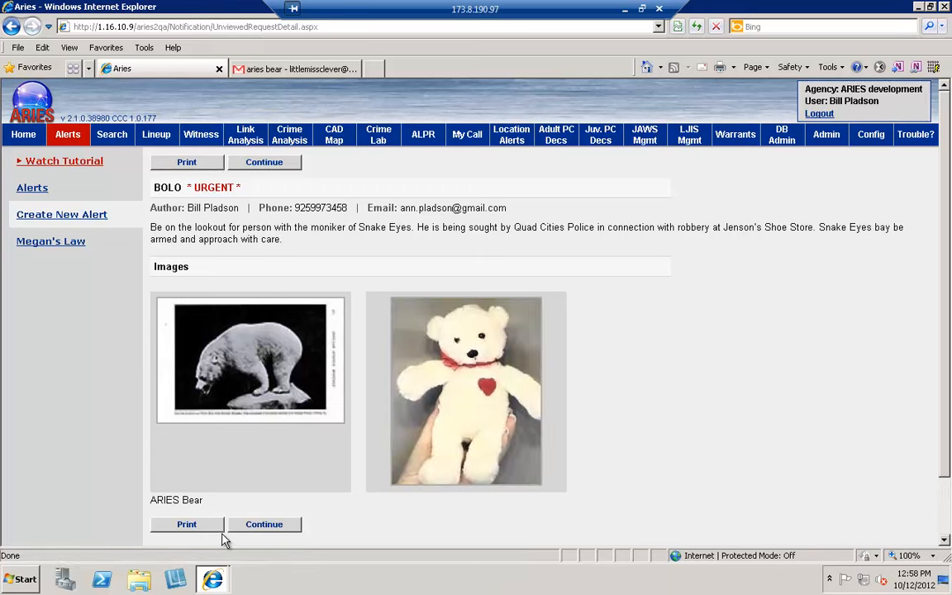
pyautogui.click(264, 525)
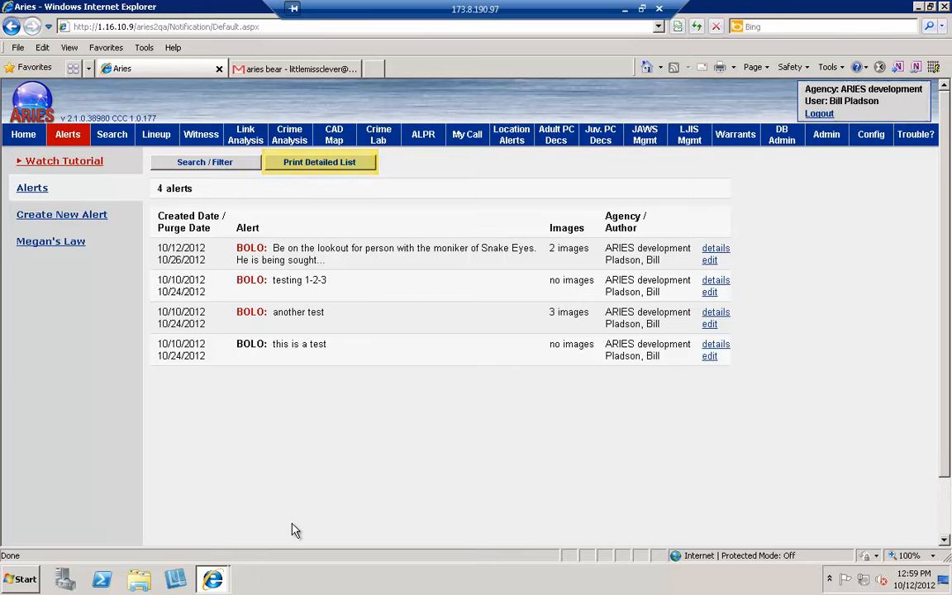
# Step: Add 'This guy is bad news.' as a new paragraph in the Snake Eyes alert body
pyautogui.click(713, 261)
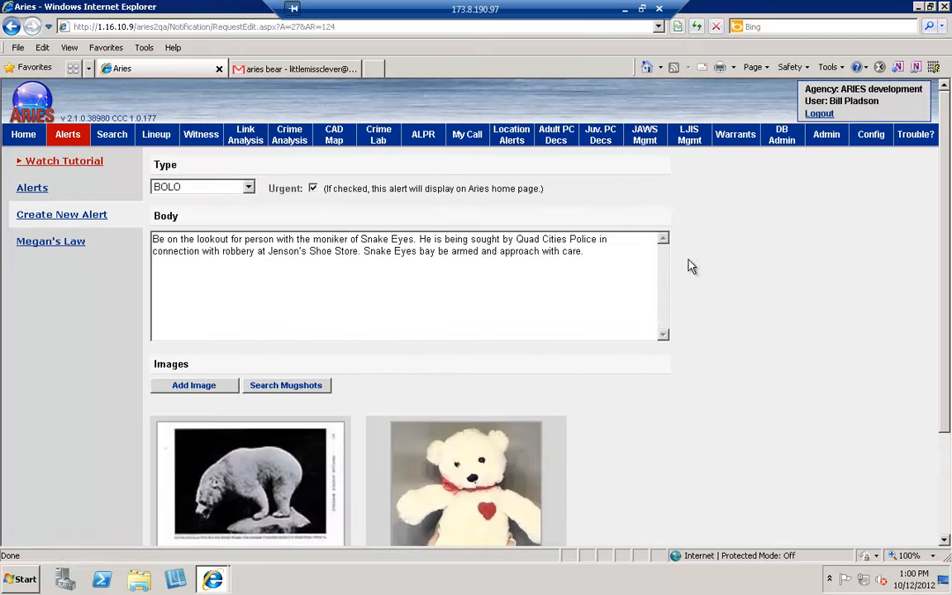
pyautogui.click(635, 253)
pyautogui.press('Return')
pyautogui.press('Return')
pyautogui.write('This guy is bad news.')
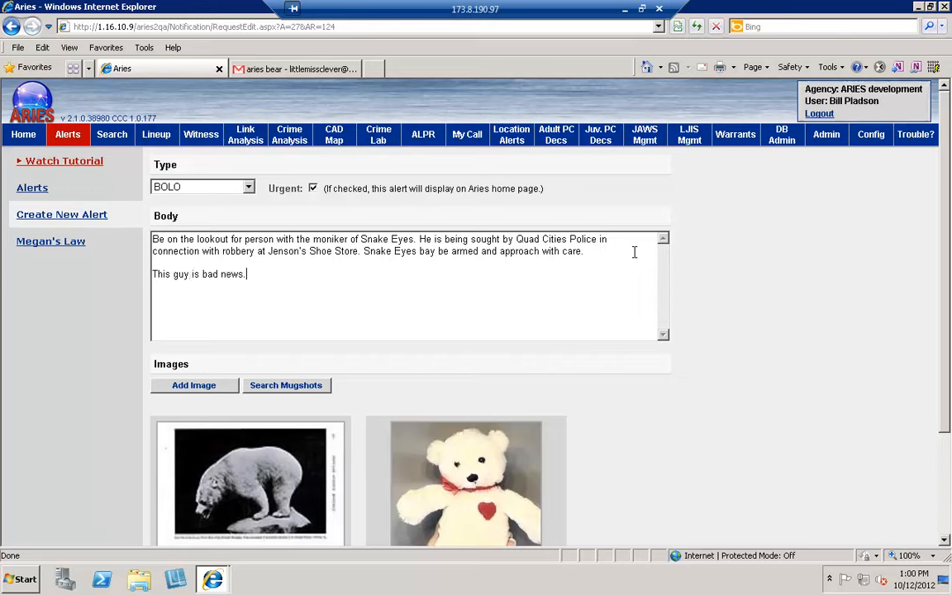
# Step: Save the edited alert, then dismiss the delete confirmation so the alert is kept
pyautogui.click(949, 523)
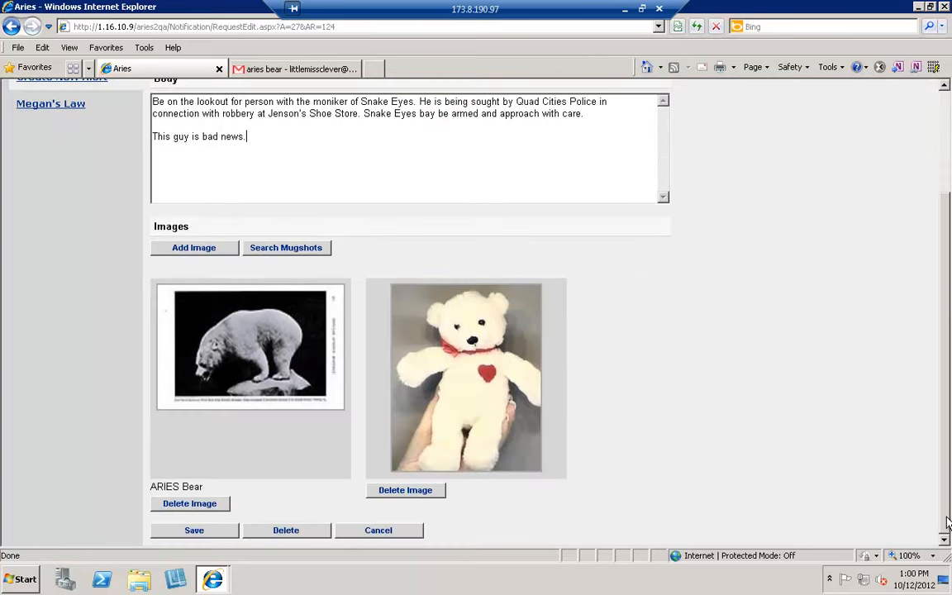
pyautogui.click(189, 532)
pyautogui.click(304, 532)
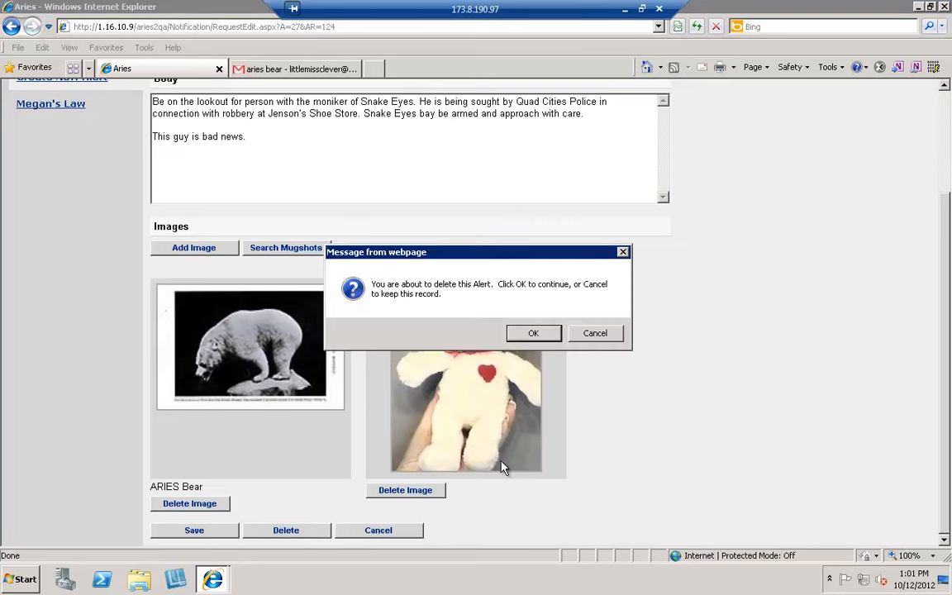
pyautogui.click(559, 336)
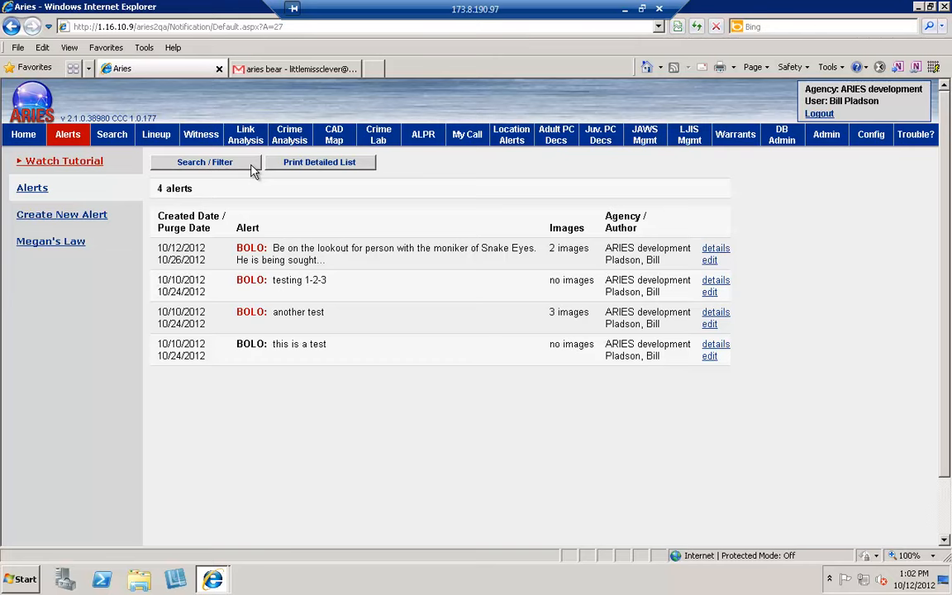
# Step: Open the Search / Filter page for the alerts list
pyautogui.click(254, 170)
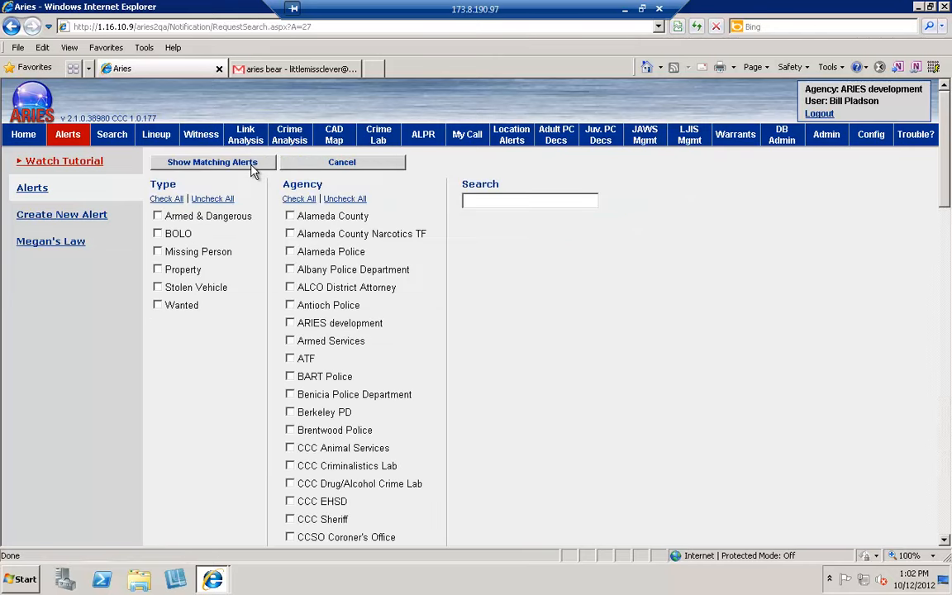